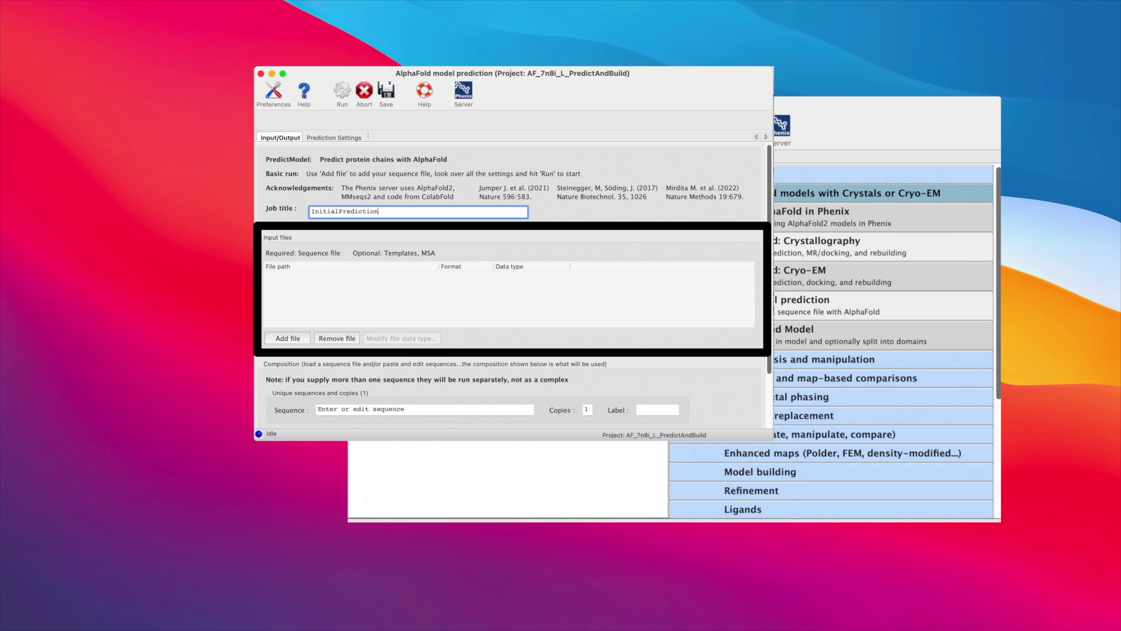
# - Paste the protein sequence (beginning DIVMTQ…) into the sequence field, leaving copies at 1
pyautogui.press('Tab')
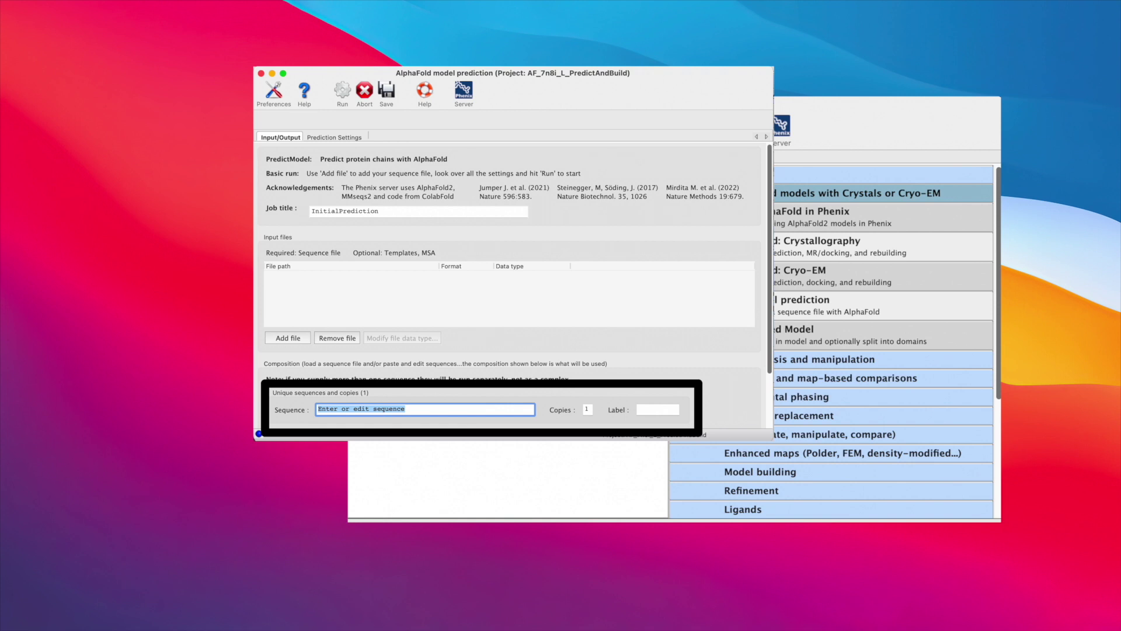
pyautogui.press('super+v')
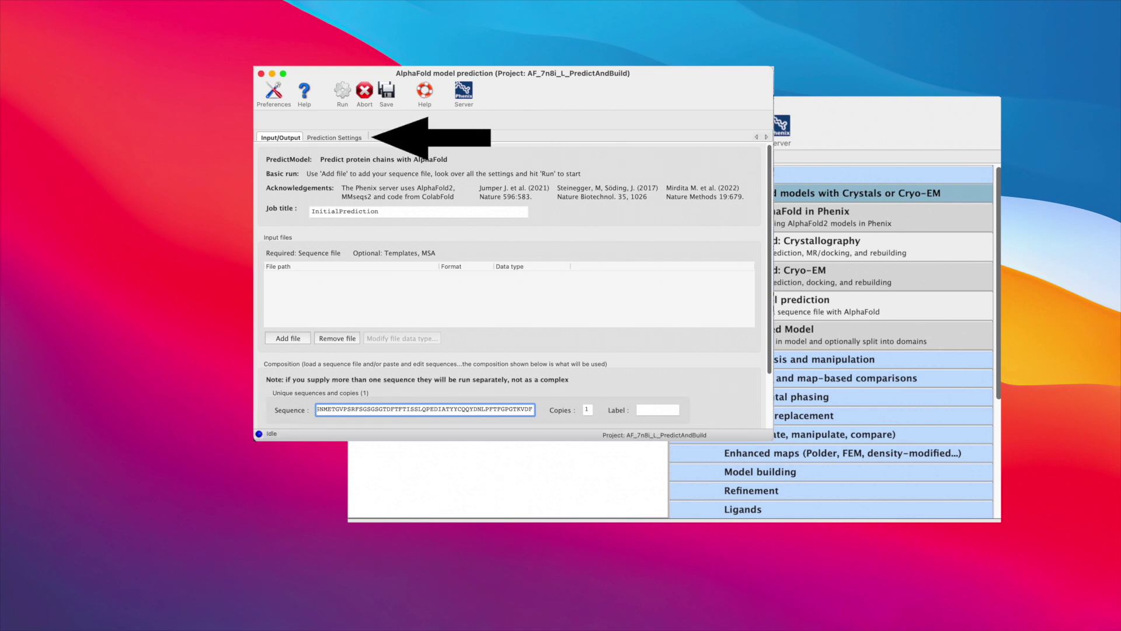
# - Show the Prediction Settings with 5 models, PDB templates and MSA enabled
pyautogui.click(335, 137)
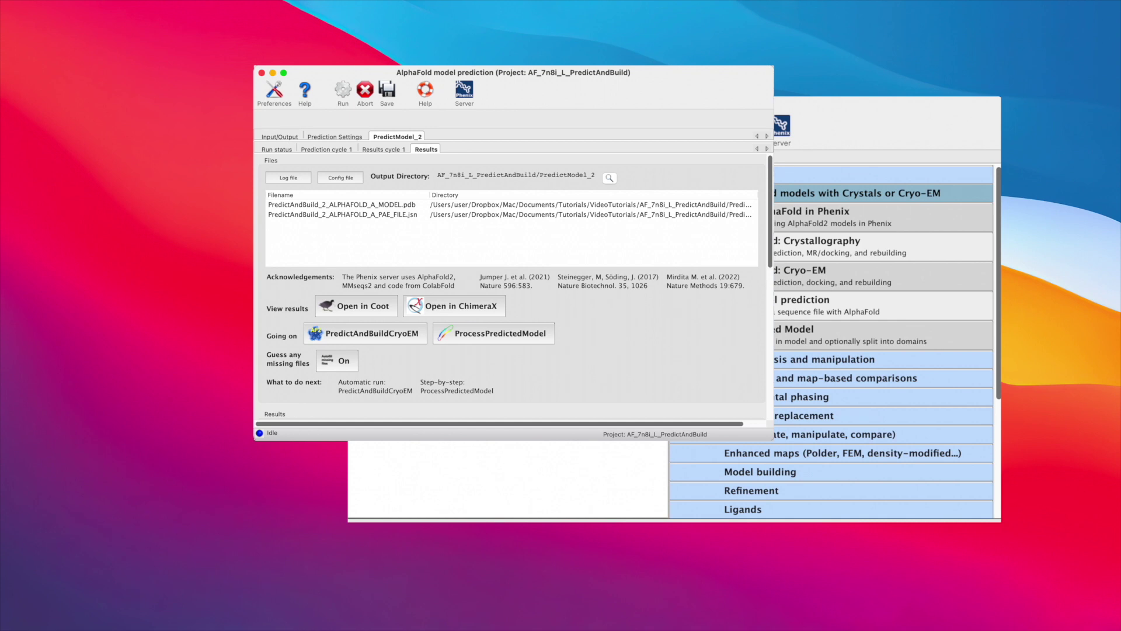
# - Scroll the results to chain A's pLDDT 97.91 summary and the PAE plot
pyautogui.scroll(-10, 512, 287)
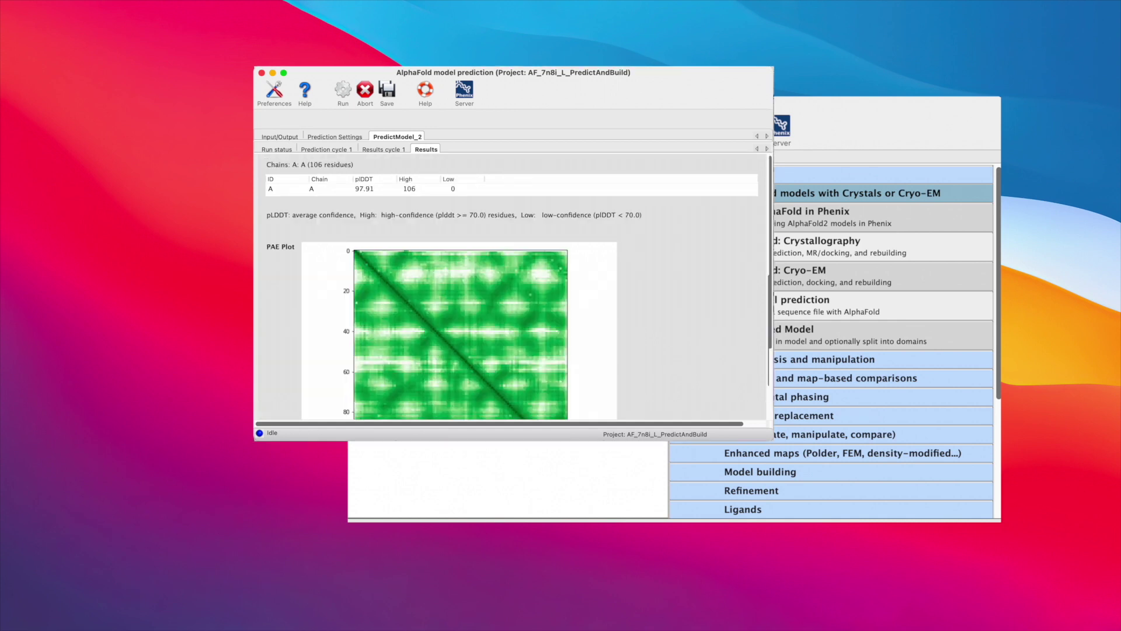